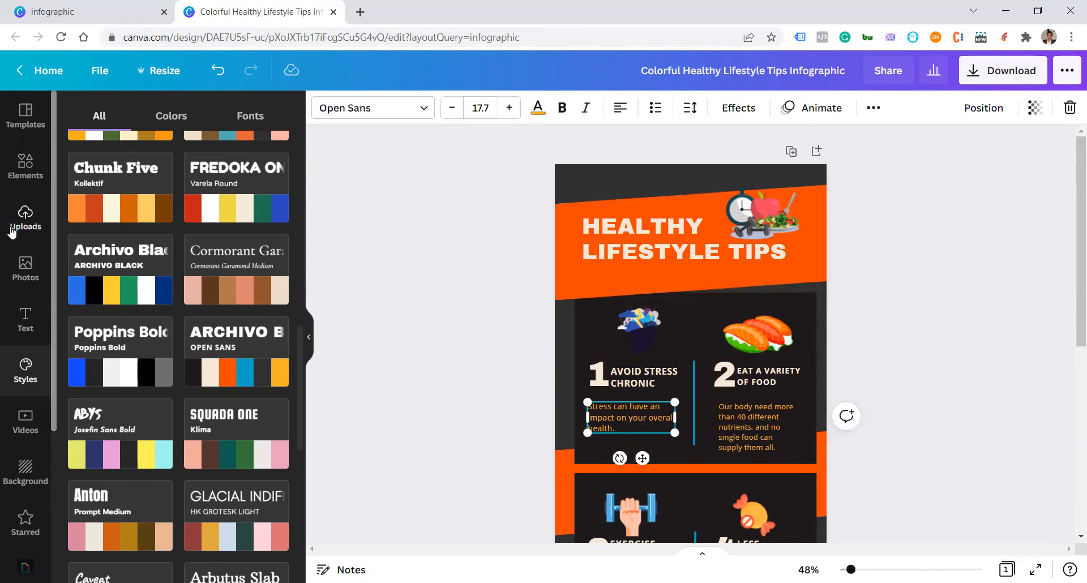
Step: Change the body text of tips 1 and 2 to the Montserrat Semi-Bold font
left_click(22, 331)
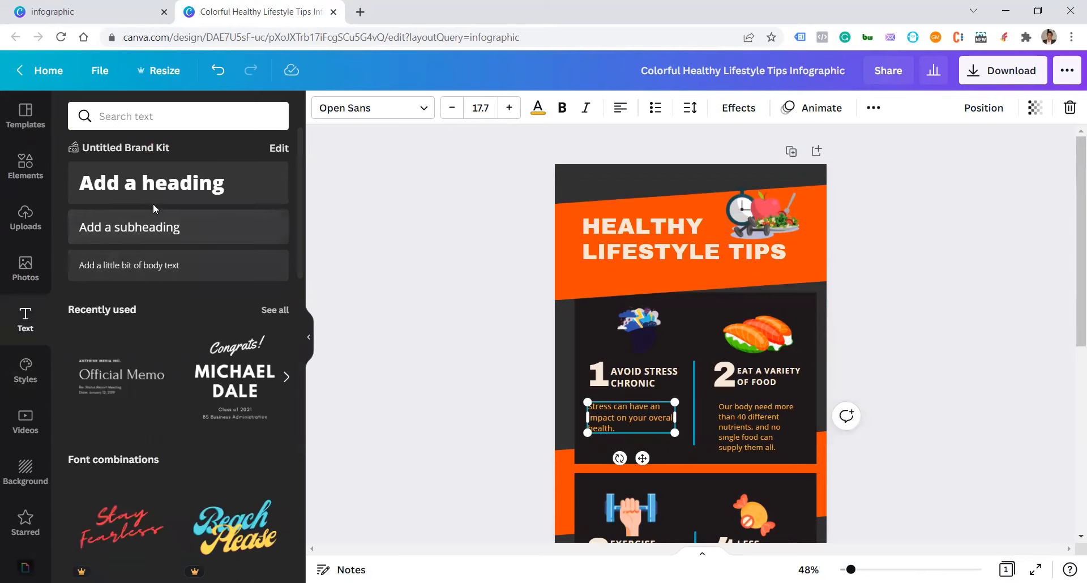
scroll(125, 372, "down", 1)
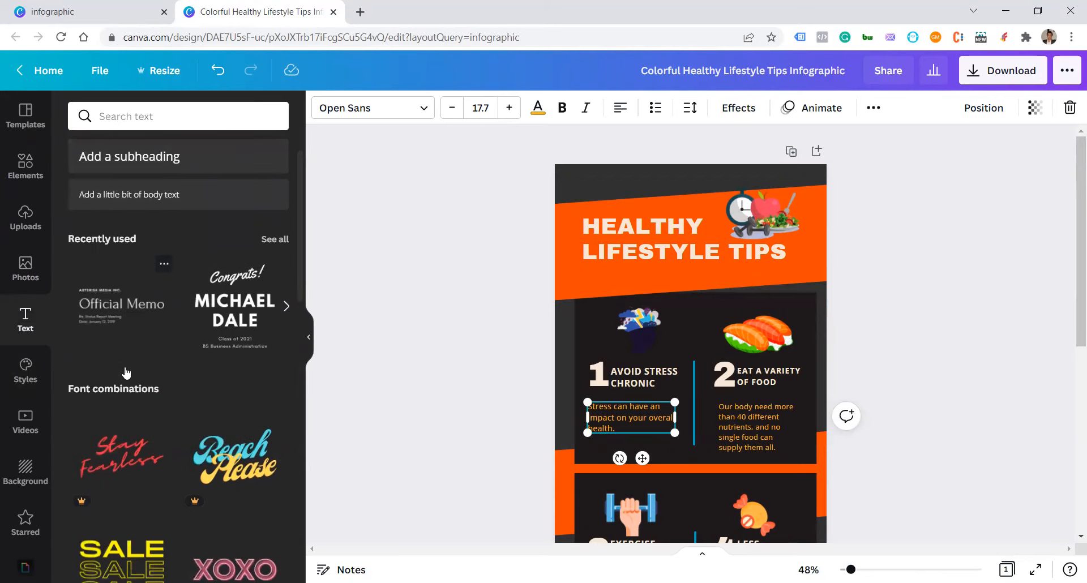
left_click(393, 113)
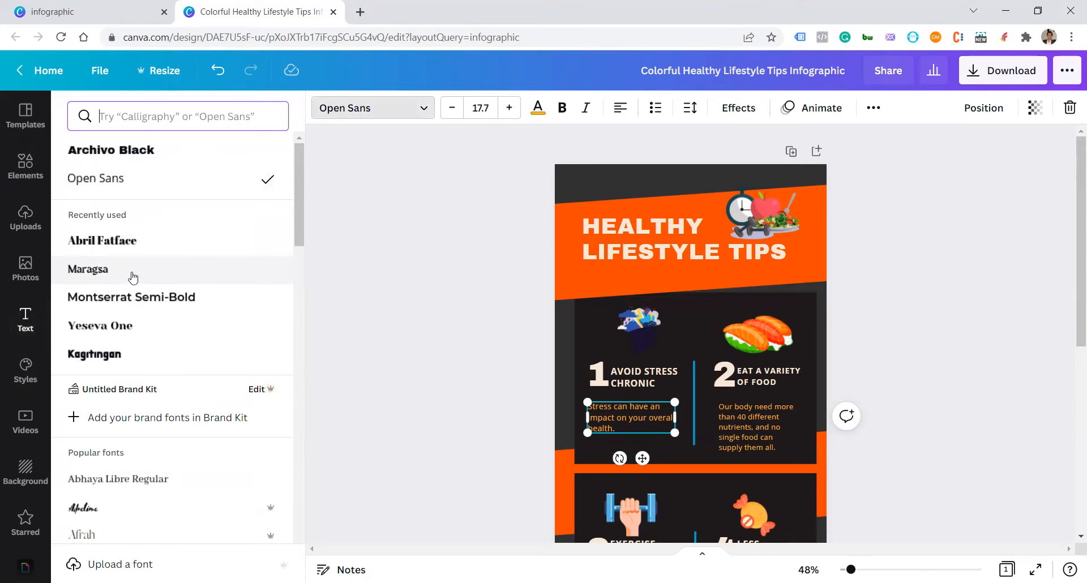
left_click(753, 437)
left_click(134, 307)
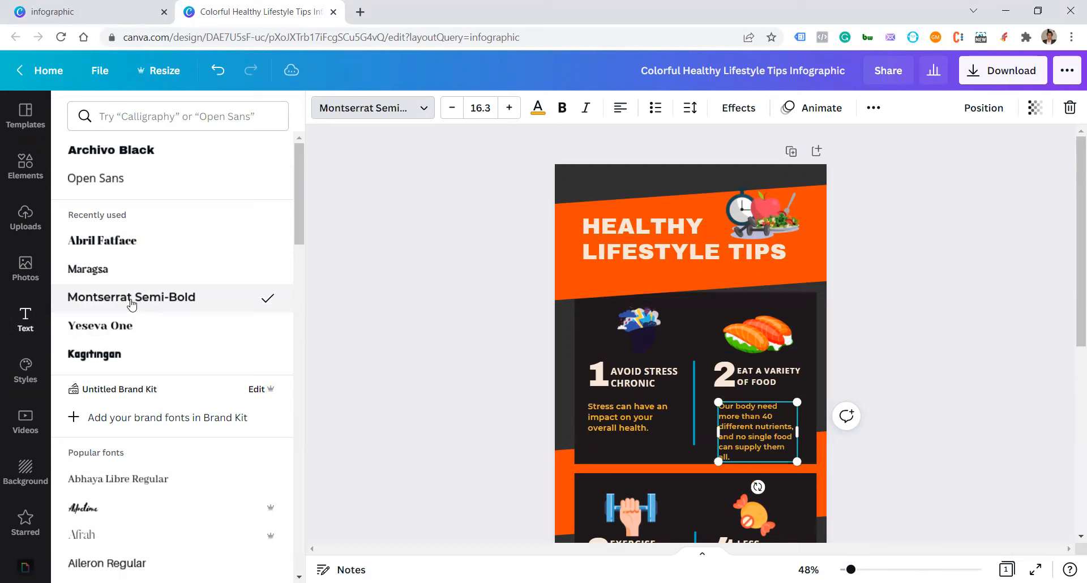
Step: Apply the Montserrat Semi-Bold font to the body text of the exercise and less sugar tips
scroll(680, 446, "down", 3)
left_click(621, 459)
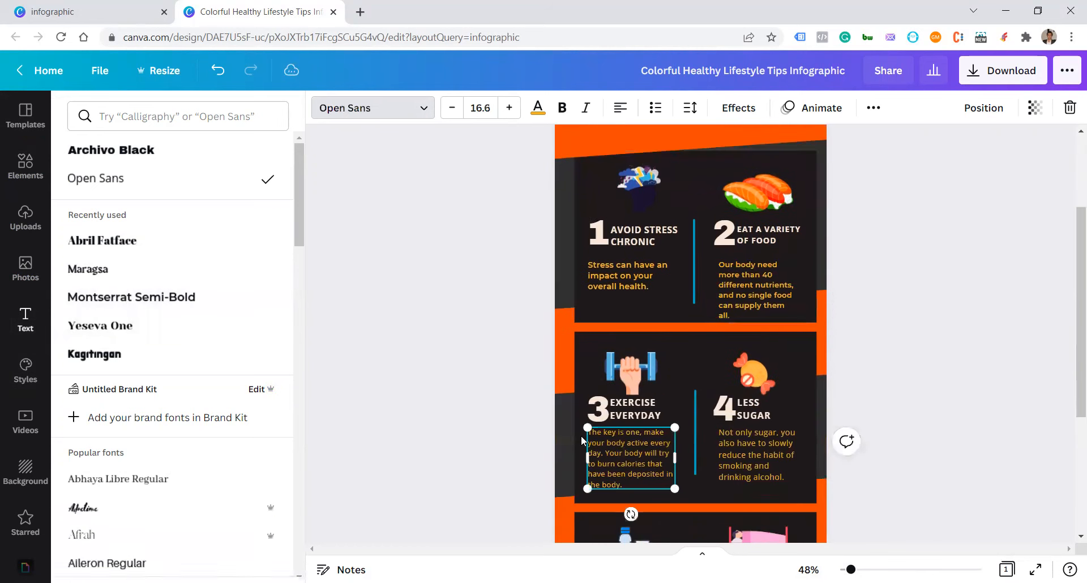
left_click(257, 300)
left_click(732, 449)
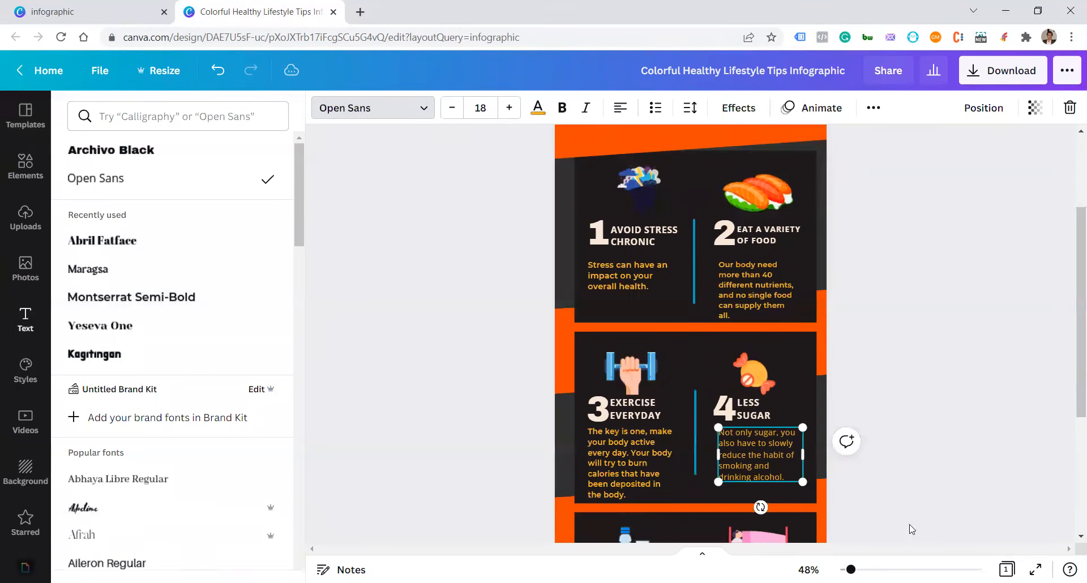
left_click(118, 298)
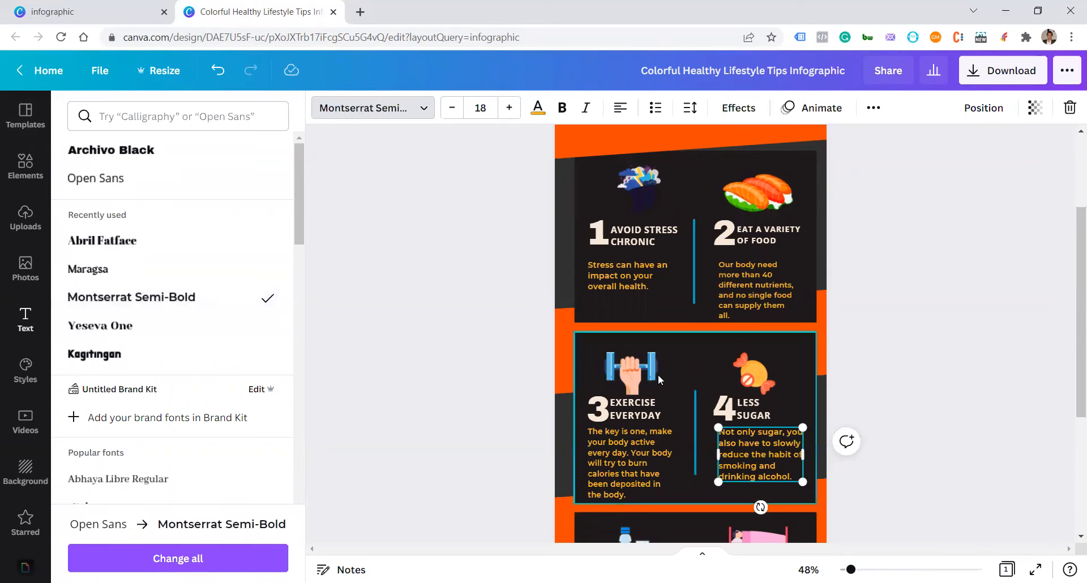
Step: Set the body text of tips 5 and 6, about water and sleep, to Montserrat Semi-Bold
scroll(658, 375, "down", 5)
left_click(637, 436)
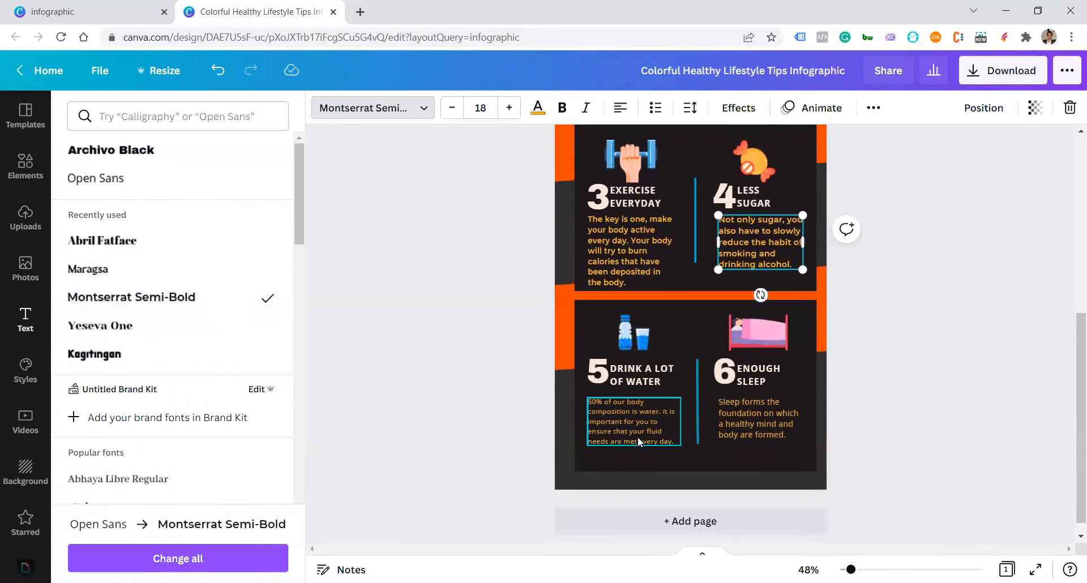
left_click(203, 299)
left_click(730, 419)
left_click(201, 298)
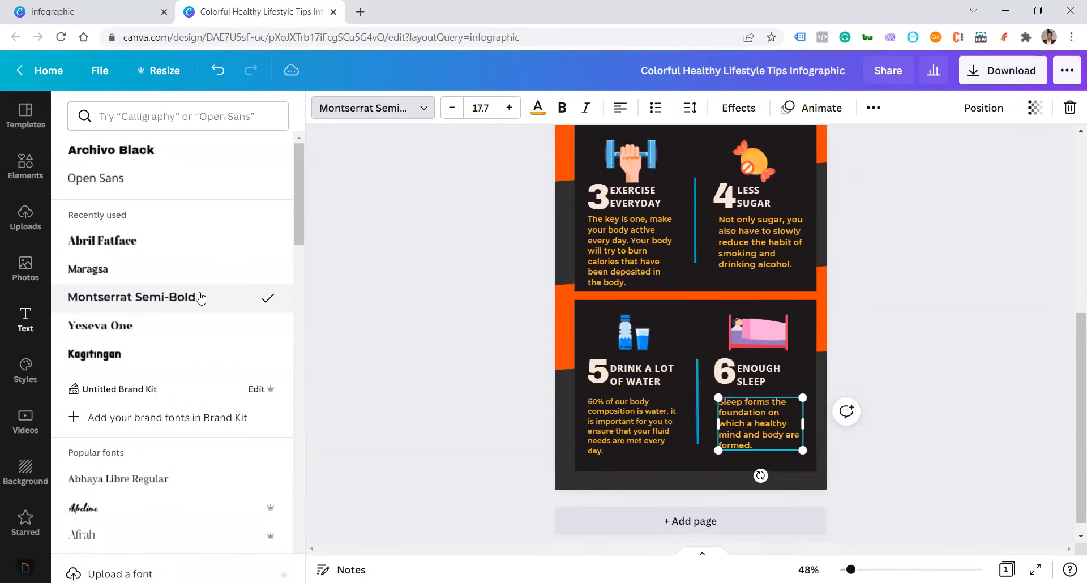
left_click(884, 368)
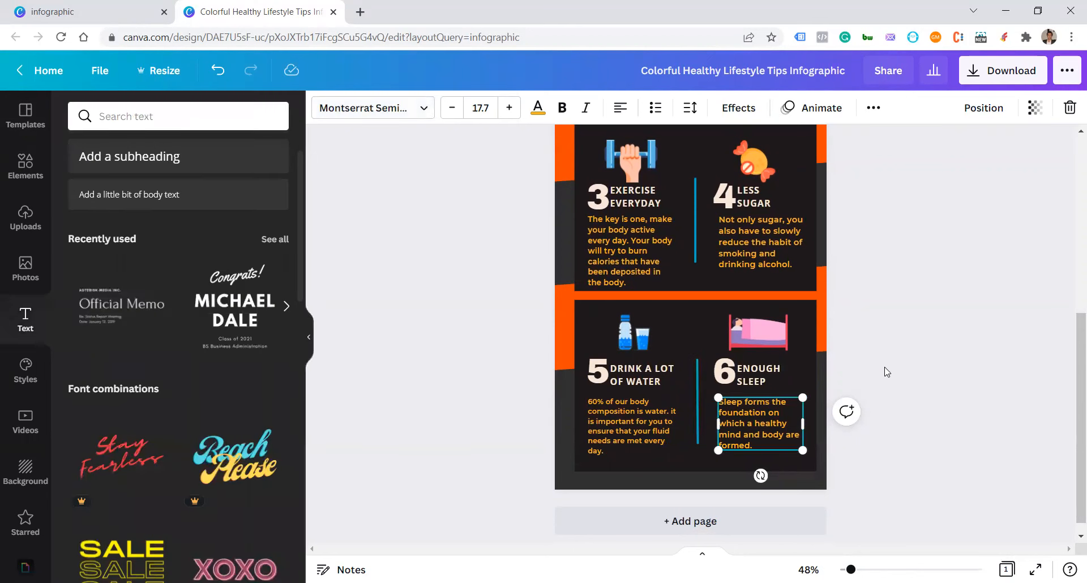
left_click(916, 317)
Step: Search the elements for "stress" and add the illustration of the blonde woman holding her head to the infographic
scroll(698, 322, "up", 6)
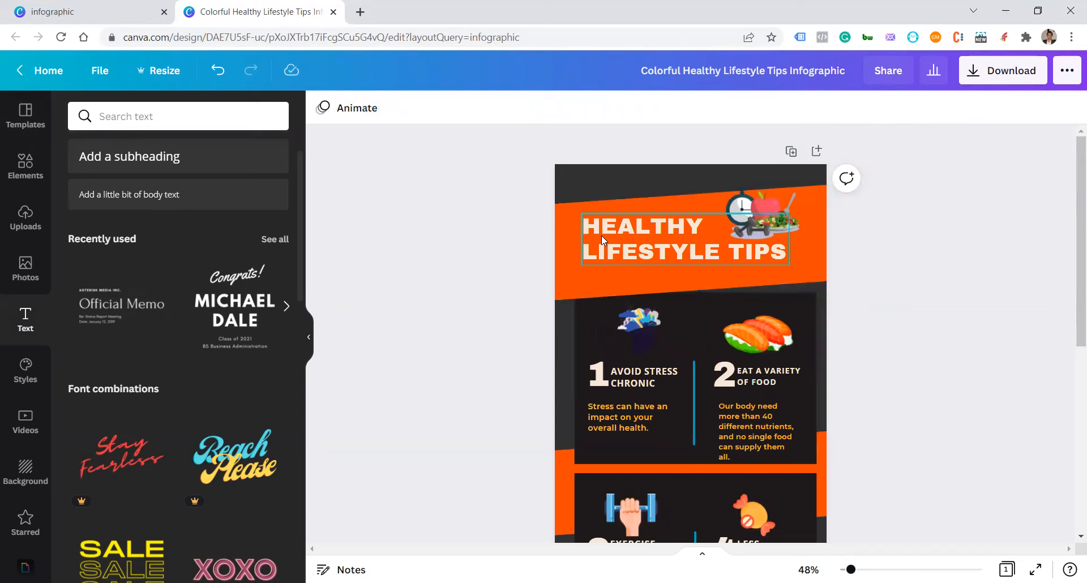
scroll(601, 235, "down", 2)
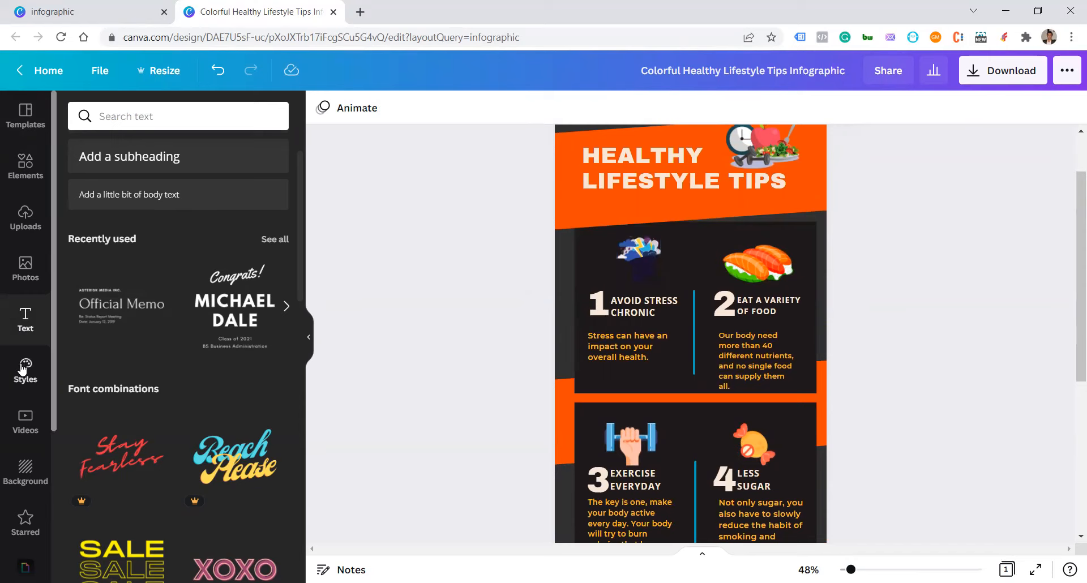
left_click(23, 180)
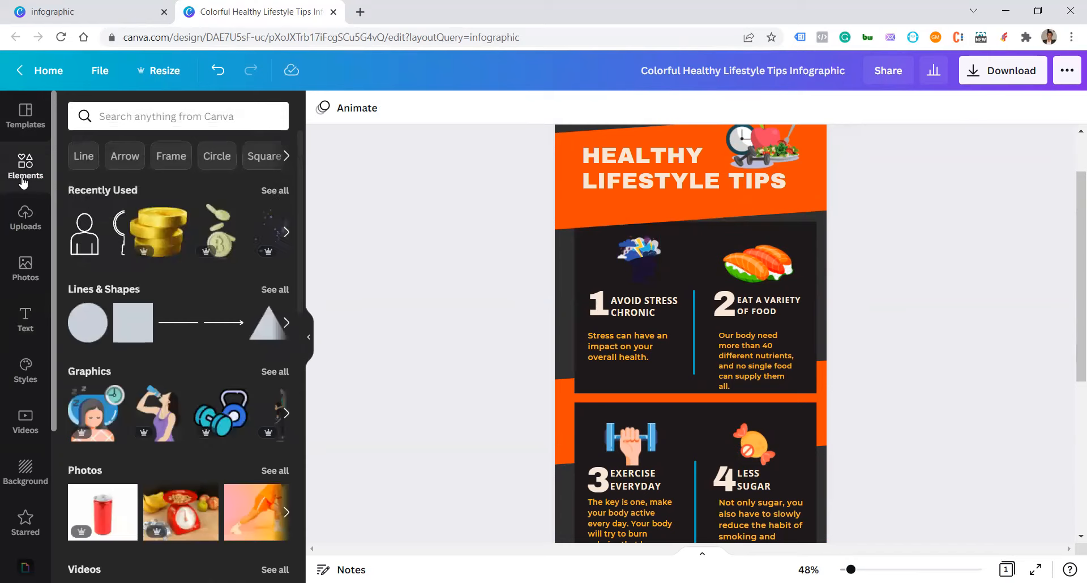
left_click(187, 118)
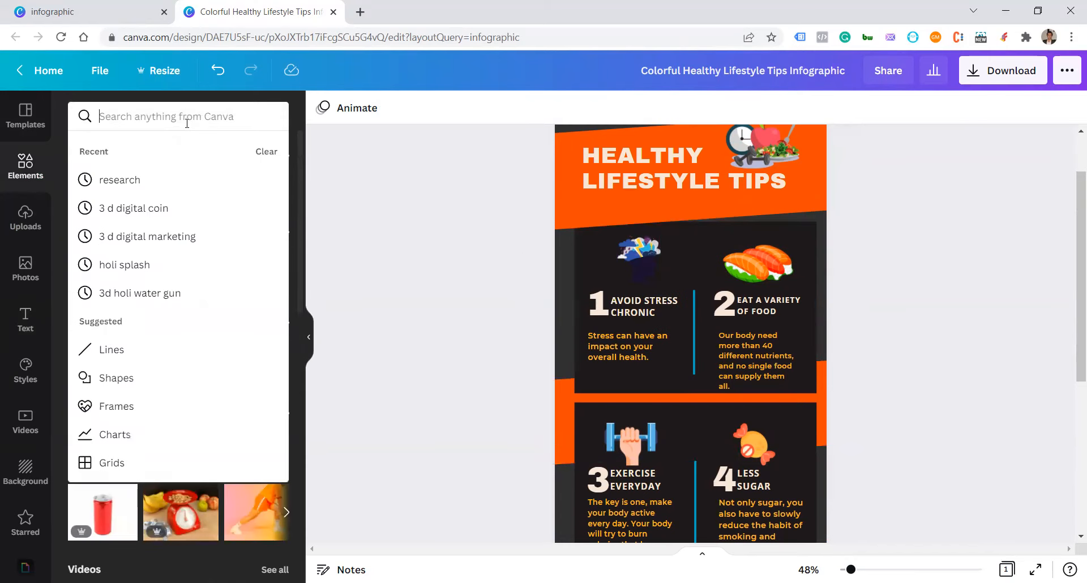
type("stress")
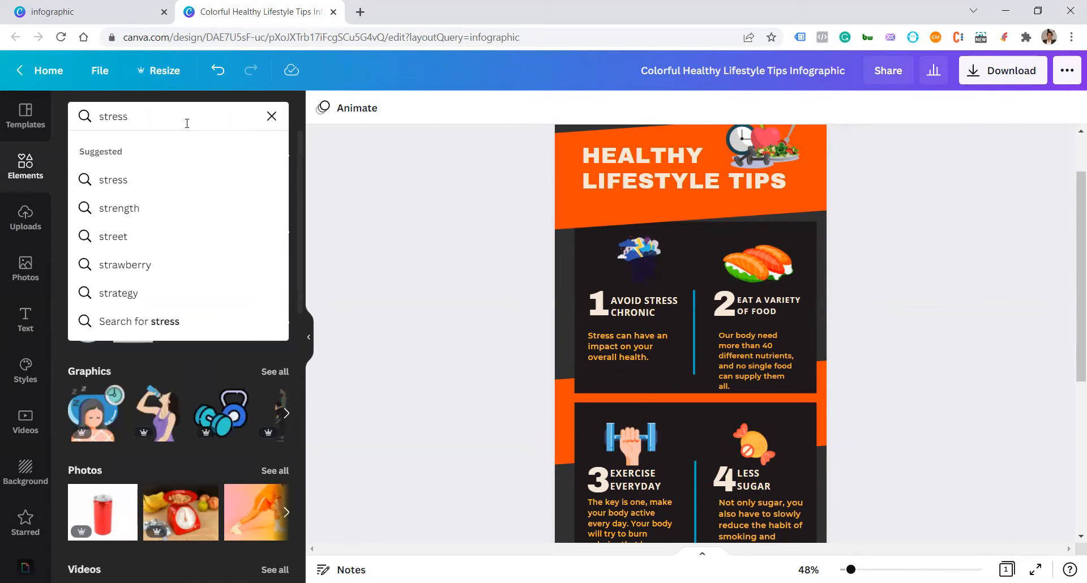
key("Return")
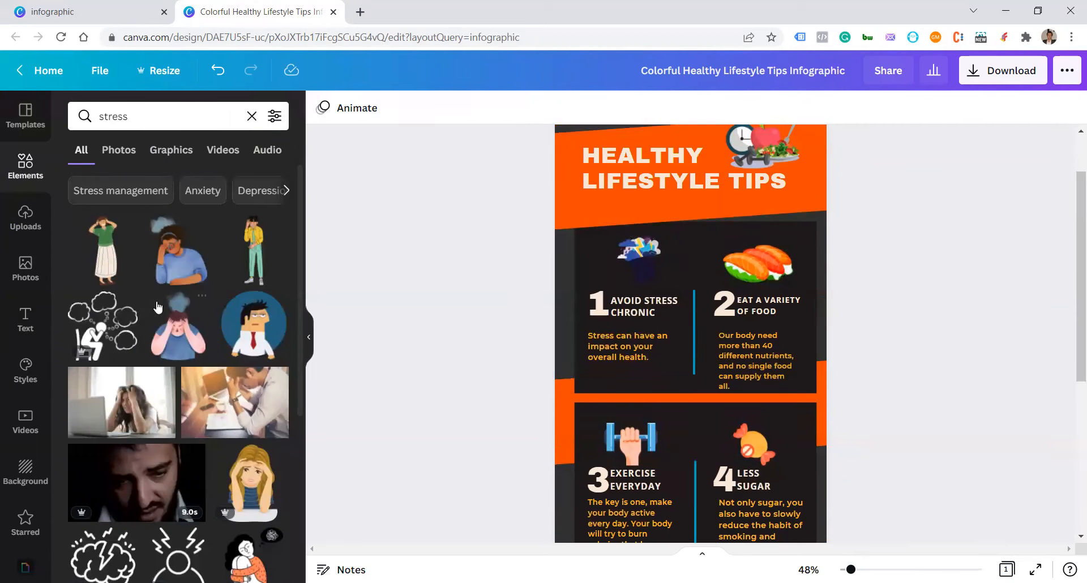
scroll(157, 307, "down", 5)
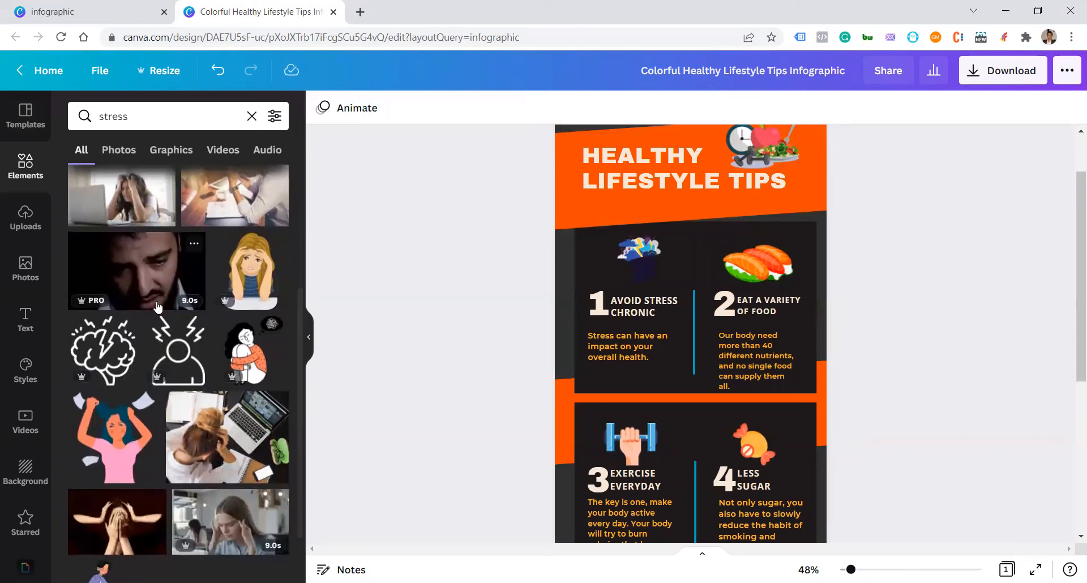
left_click(254, 272)
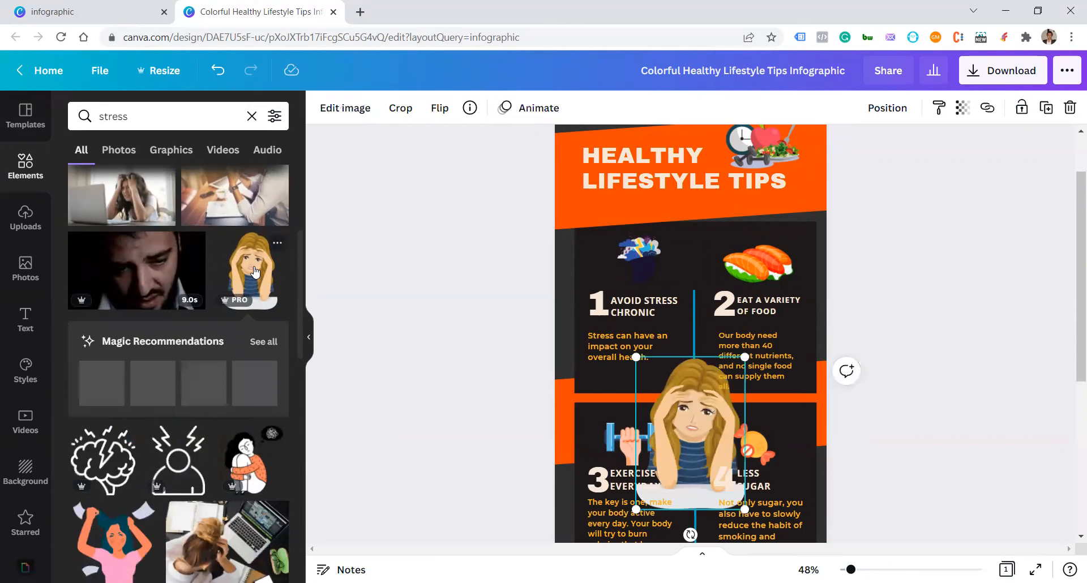
Step: Delete the old illustration above tip 1 and fit the scaled-down stressed woman illustration in its place
left_click(638, 253)
left_click(1070, 114)
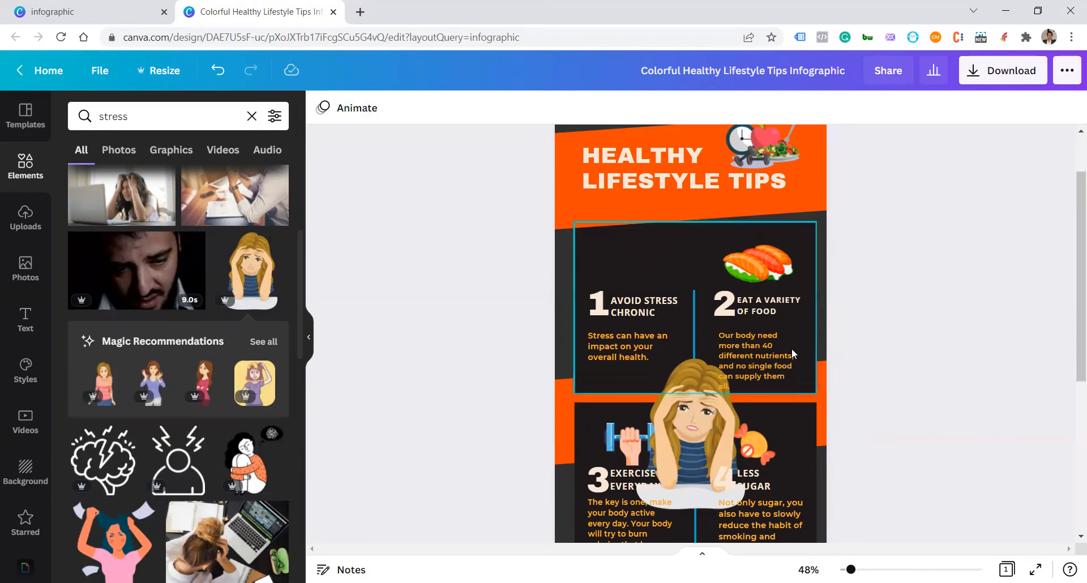
left_click(714, 439)
left_click_drag(745, 508, 690, 432)
left_click_drag(660, 365, 634, 240)
left_click_drag(668, 310, 631, 270)
left_click(900, 294)
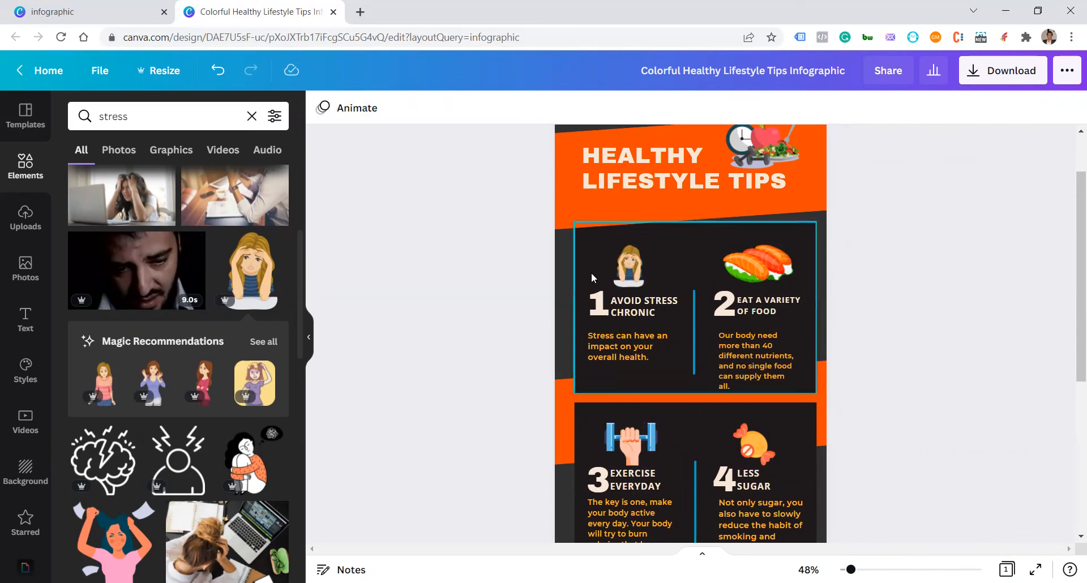
Step: Enlarge the stressed woman illustration slightly and reposition it centrally above the "Avoid stress chronic" heading
left_click(645, 267)
left_click(632, 260)
left_click_drag(613, 243, 595, 232)
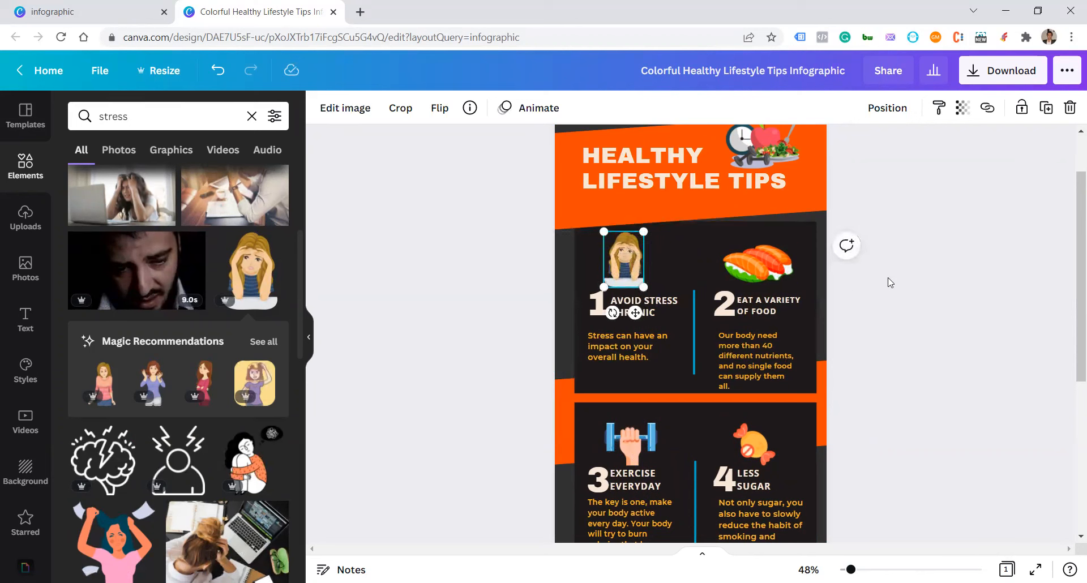
left_click(919, 286)
left_click_drag(628, 271, 637, 266)
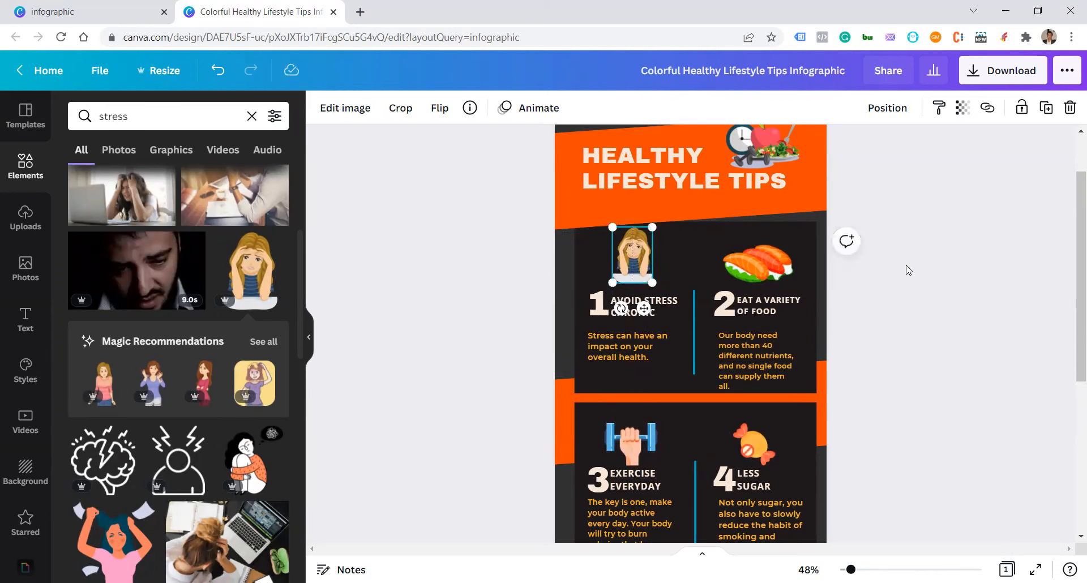
left_click(907, 270)
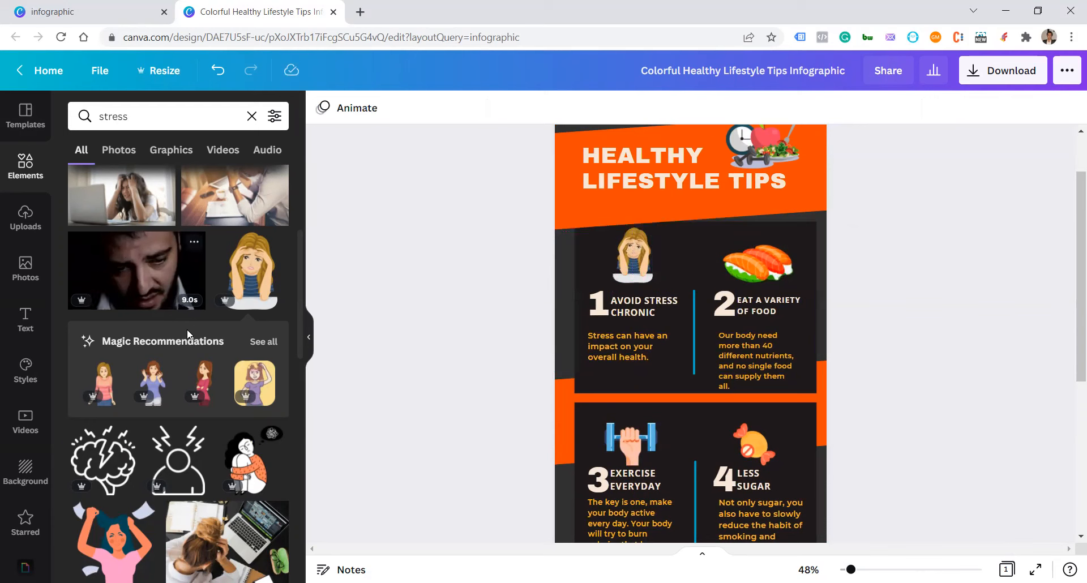
Step: Search the elements for "exerise" and look through the graphics-only and unfiltered results
scroll(186, 329, "down", 5)
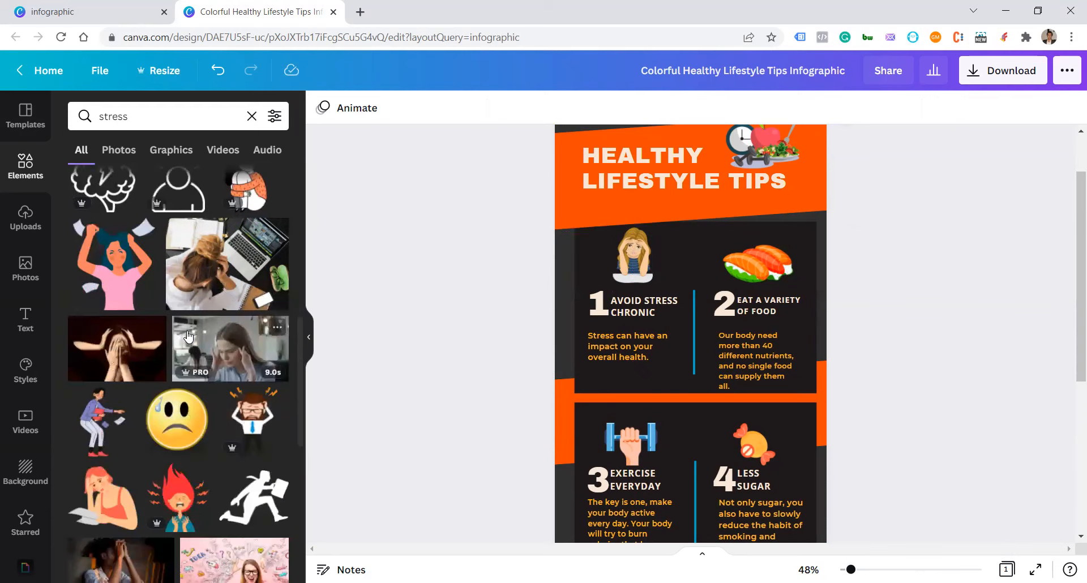
scroll(188, 337, "down", 3)
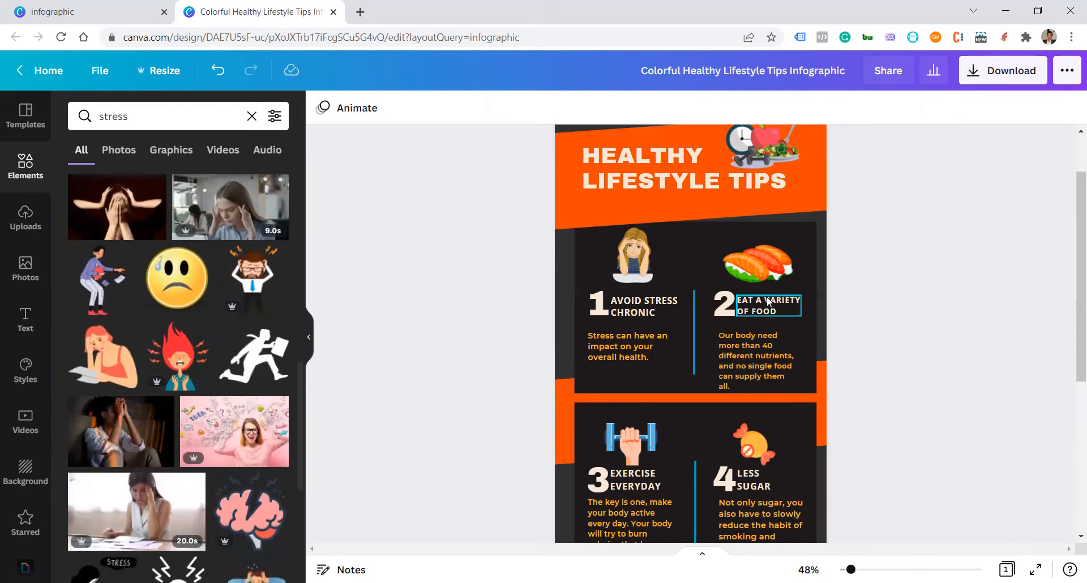
scroll(631, 445, "down", 1)
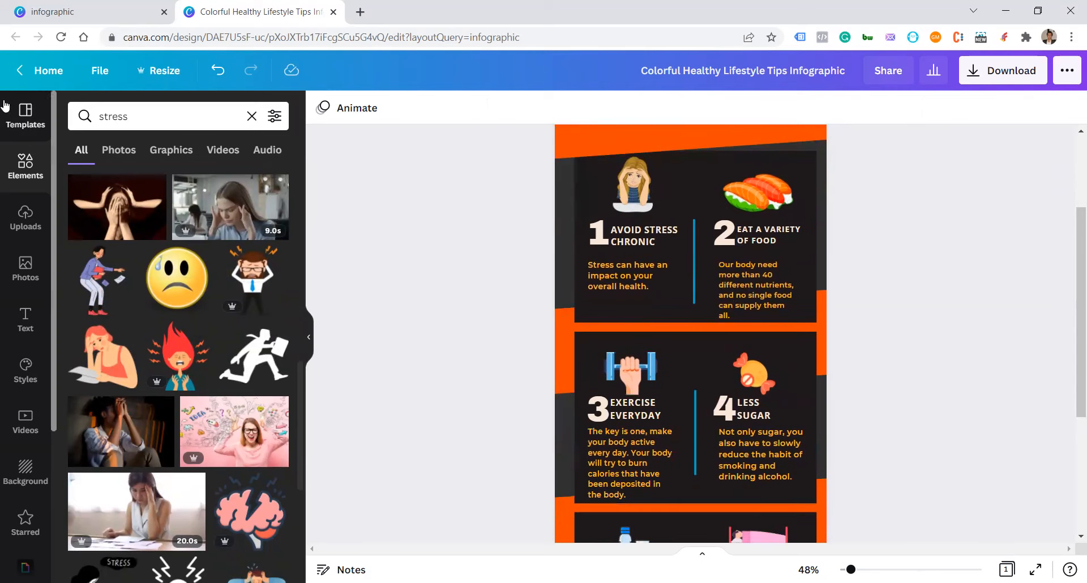
left_click(123, 110)
type("e")
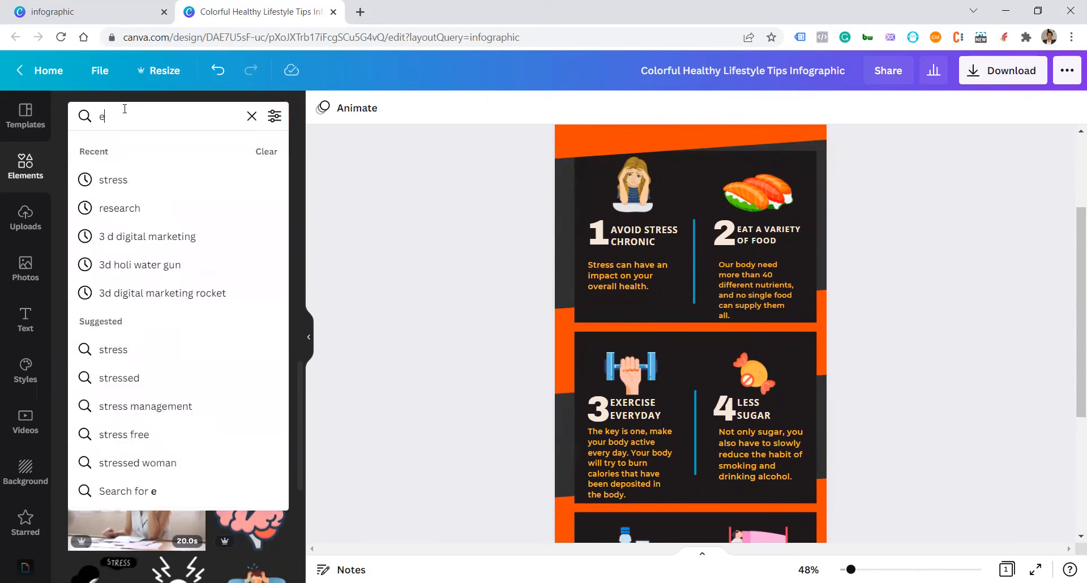
type("xerise")
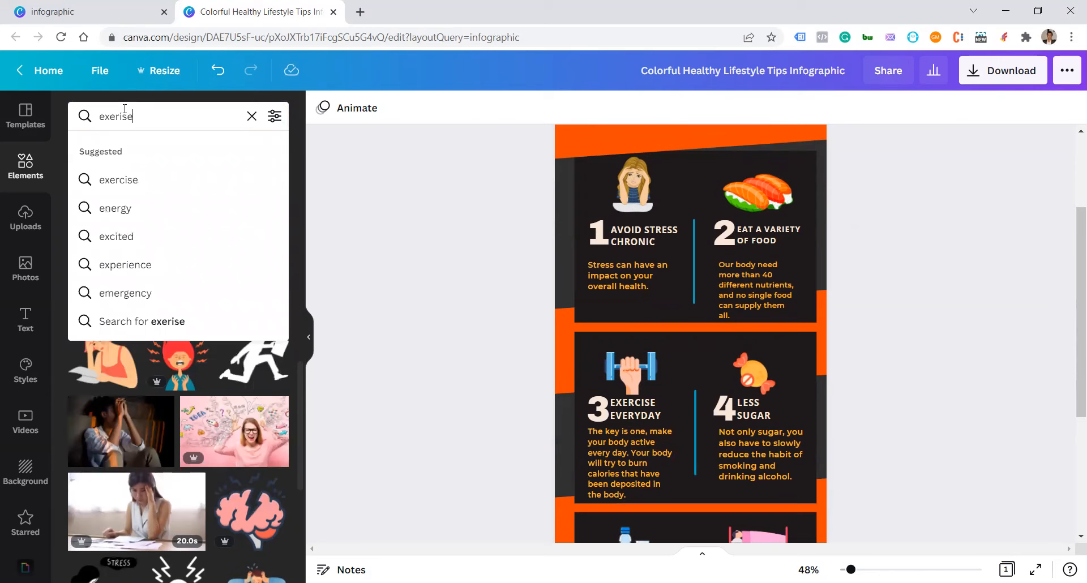
key("Return")
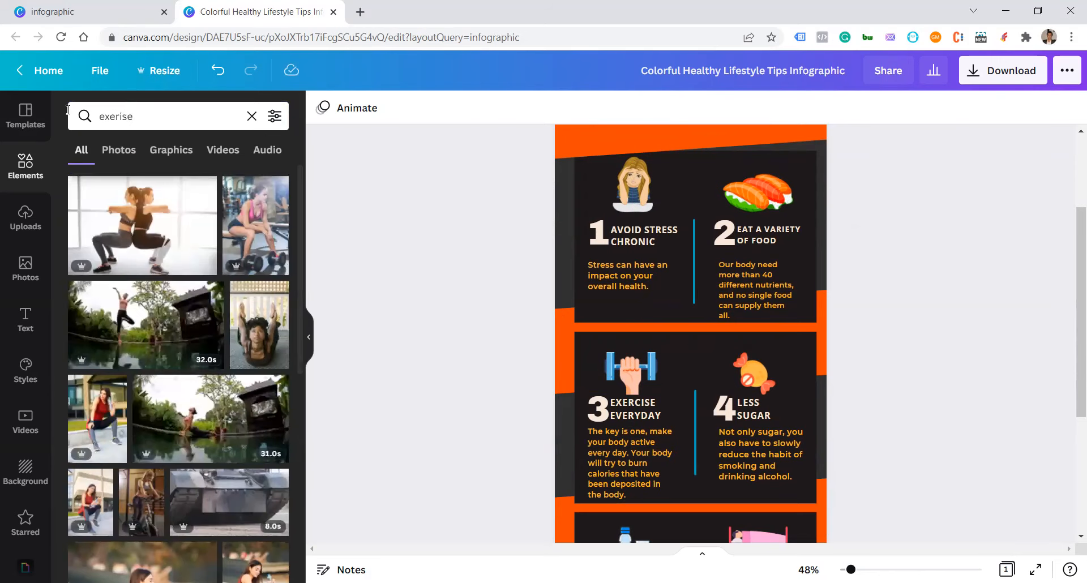
left_click(166, 150)
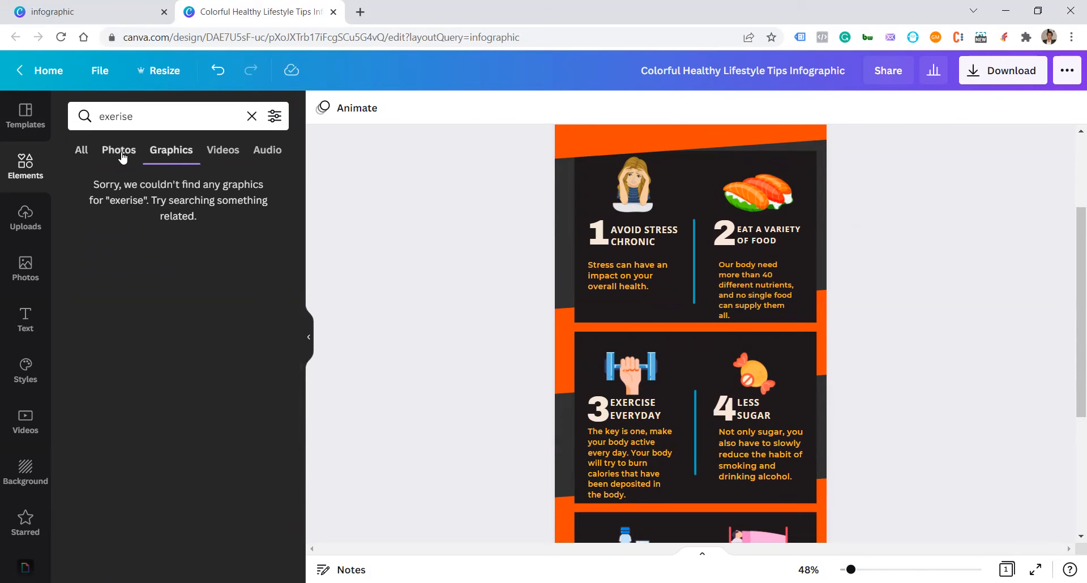
left_click(80, 151)
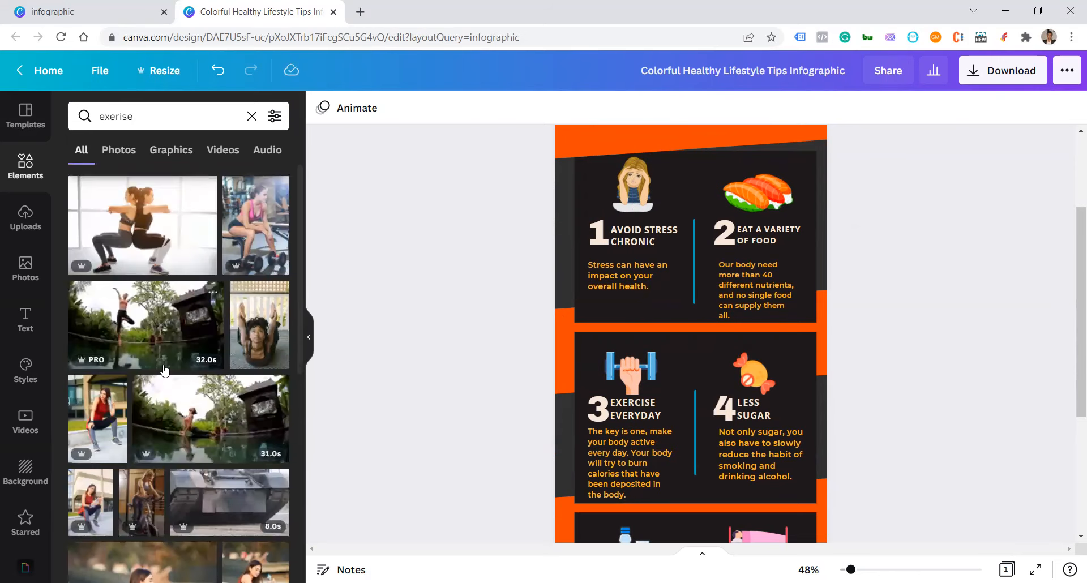
scroll(163, 370, "down", 3)
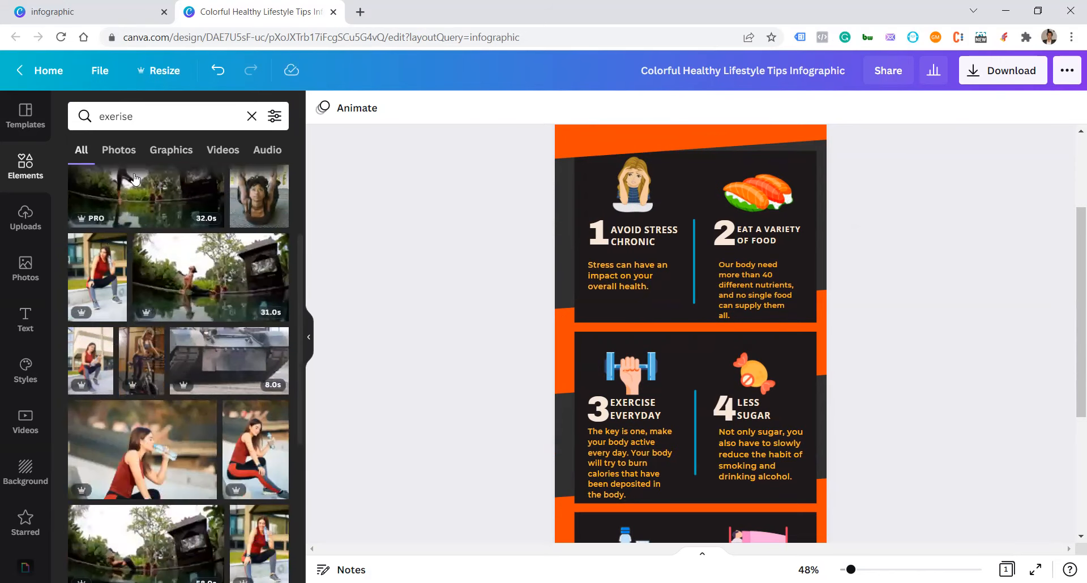
Step: Search the elements for "exercise" and add the illustration of two people working out with dumbbells, parked beside the page
left_click(119, 118)
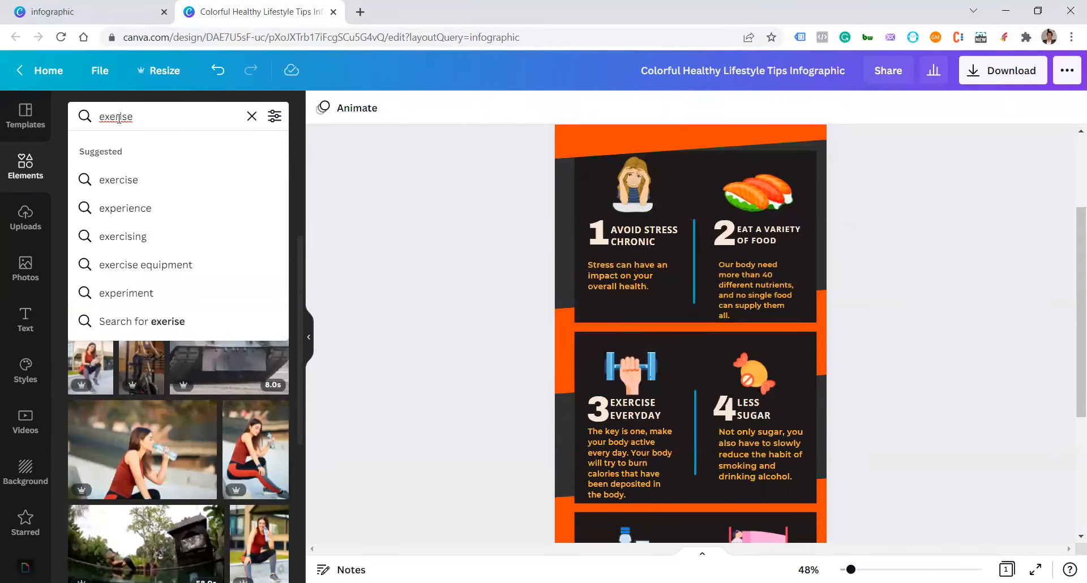
type("c")
left_click(125, 177)
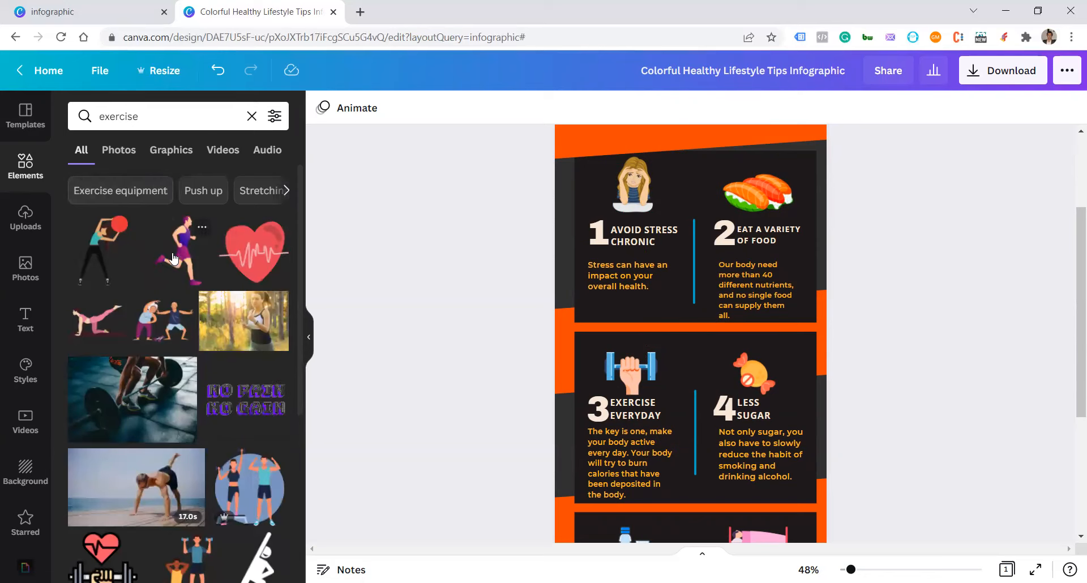
scroll(174, 259, "down", 1)
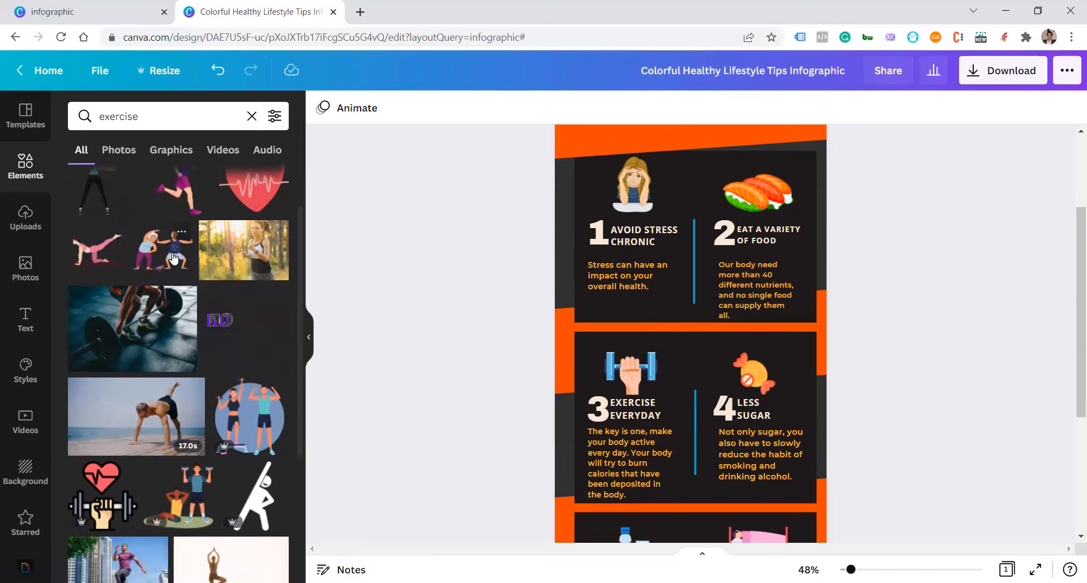
left_click(195, 492)
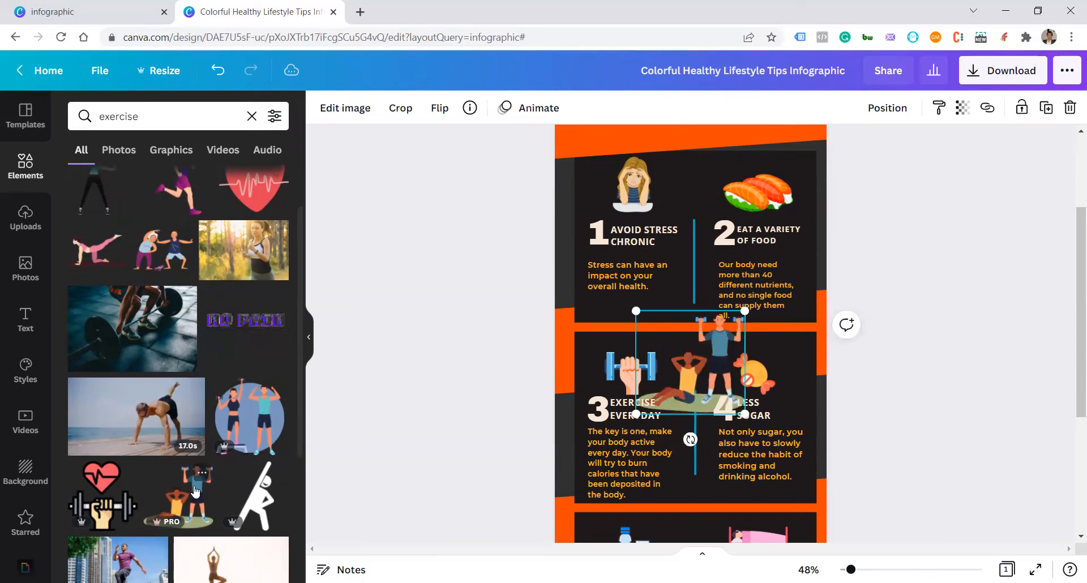
left_click_drag(679, 352, 860, 369)
Step: Delete the hand-and-dumbbell illustration above tip 3 and fit the scaled-down workout illustration in its place
left_click(630, 374)
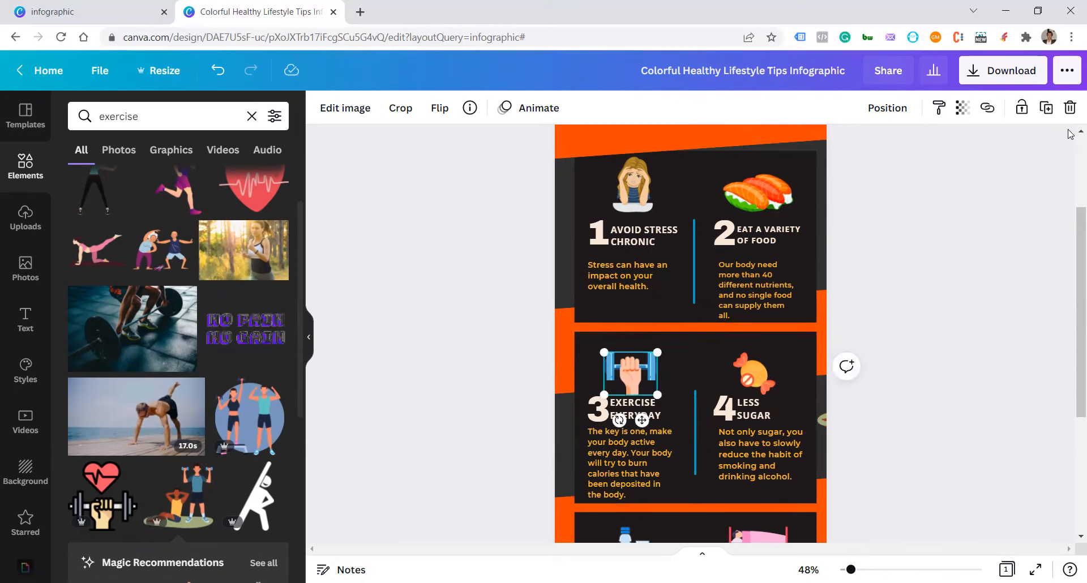
left_click(1069, 107)
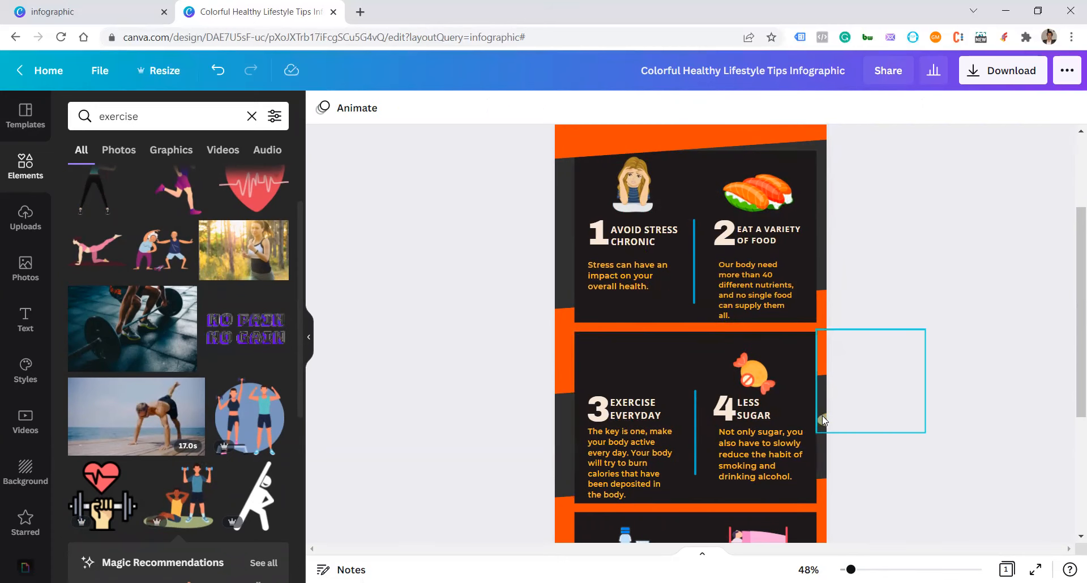
left_click_drag(822, 419, 602, 382)
left_click_drag(705, 291, 636, 380)
left_click(912, 354)
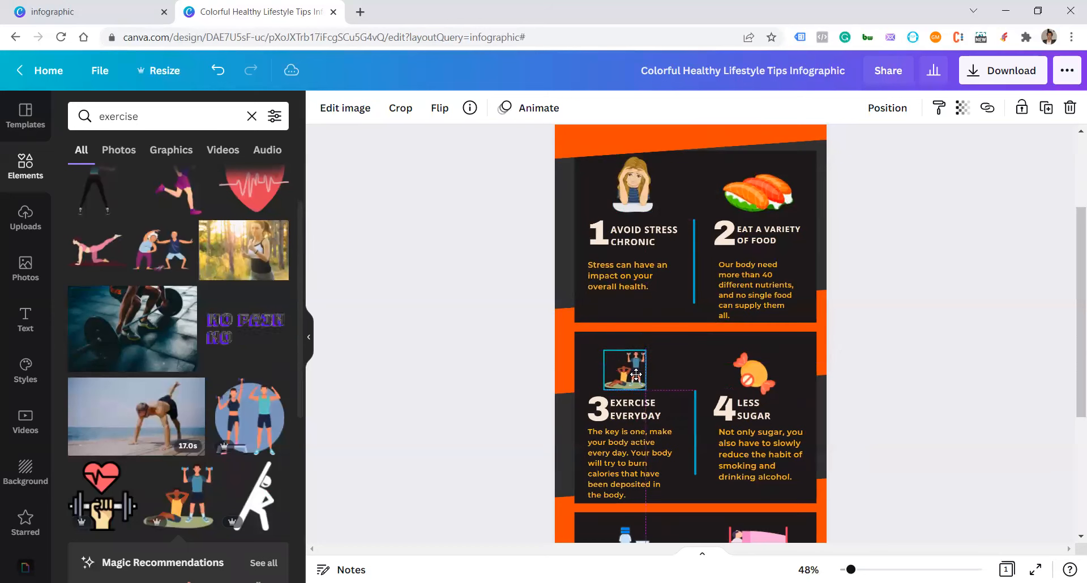
left_click(938, 330)
Step: Try the Breathe and Pop page animations on the infographic
scroll(920, 337, "down", 3)
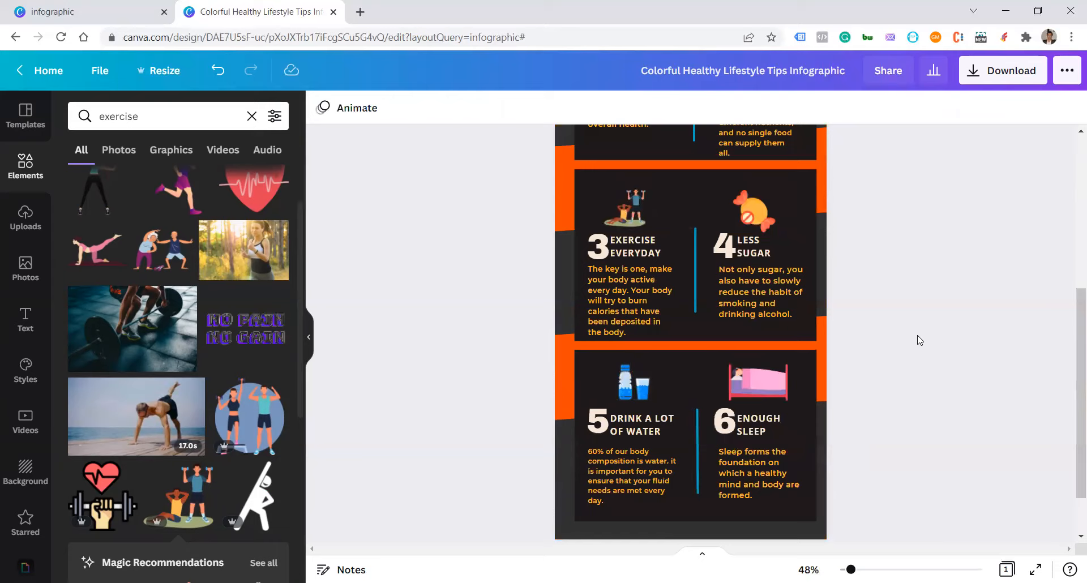
scroll(919, 340, "down", 1)
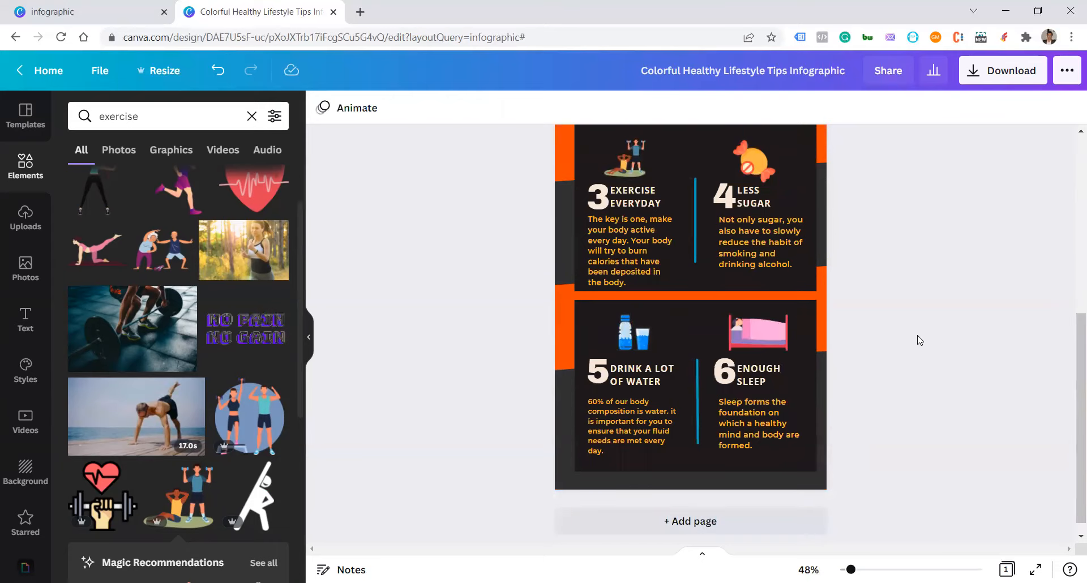
scroll(919, 340, "up", 5)
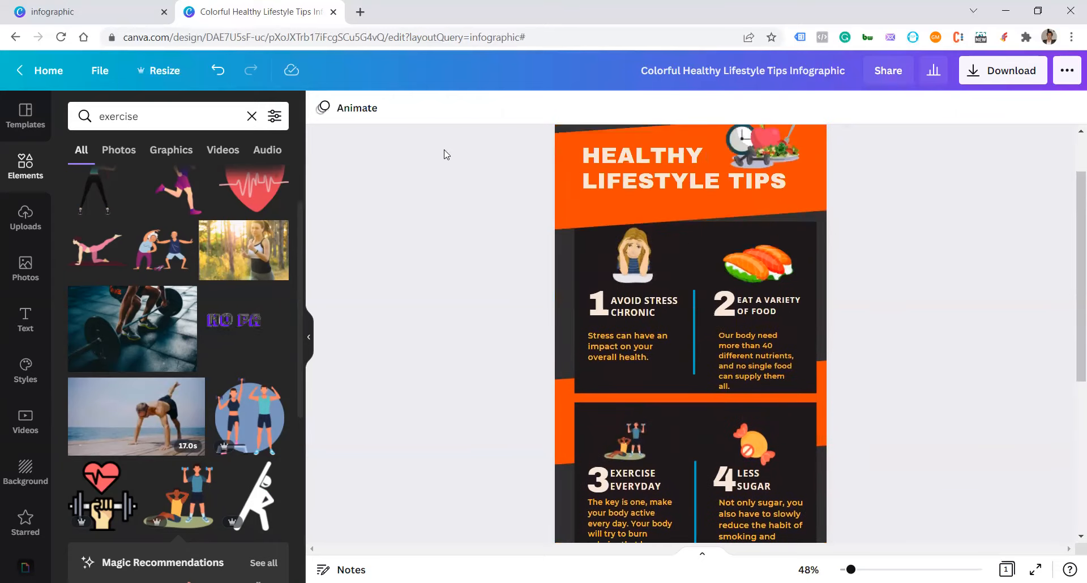
left_click(355, 115)
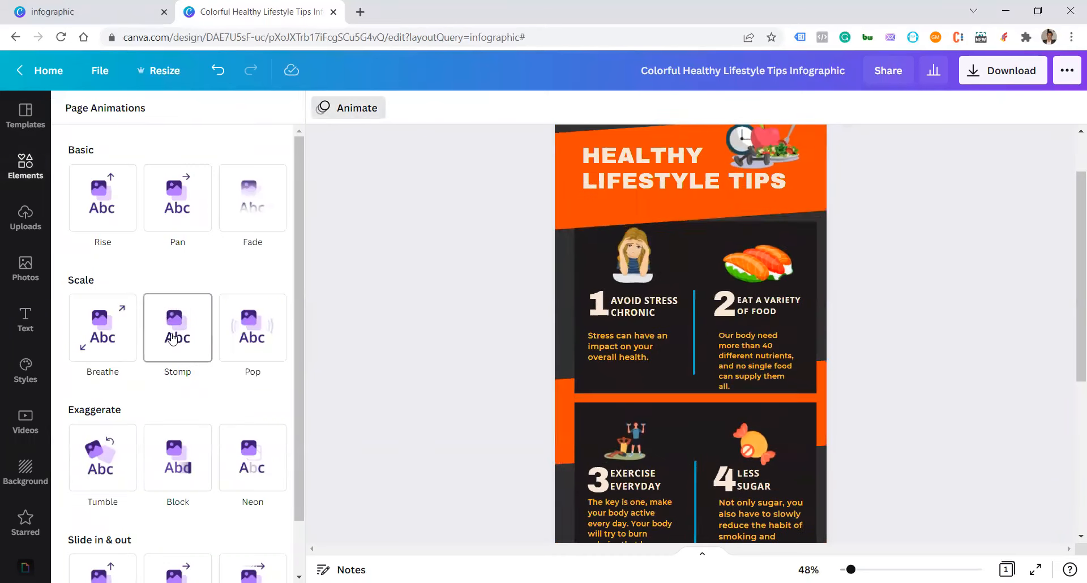
left_click(95, 342)
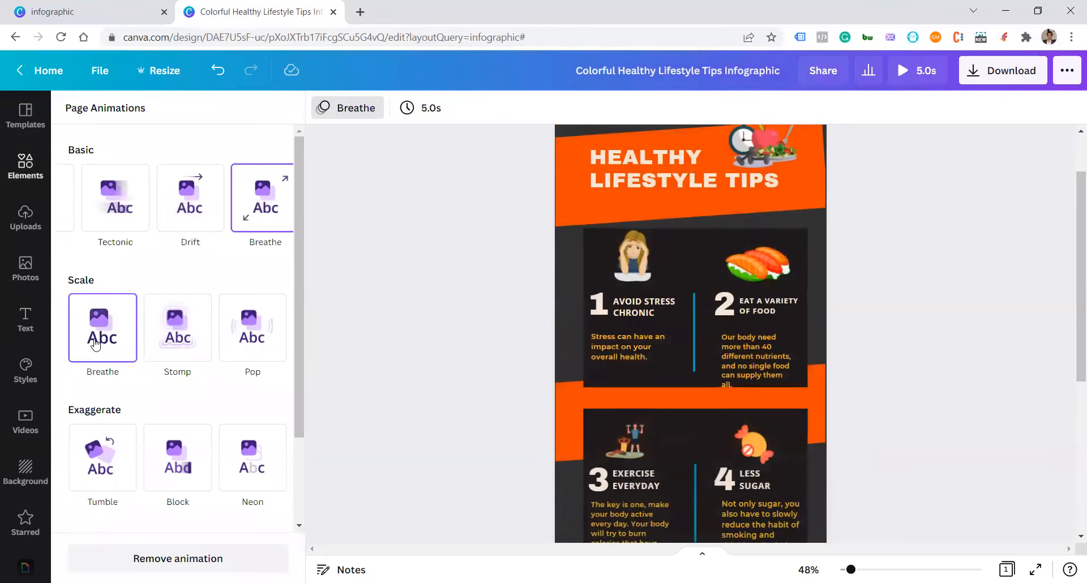
left_click(252, 340)
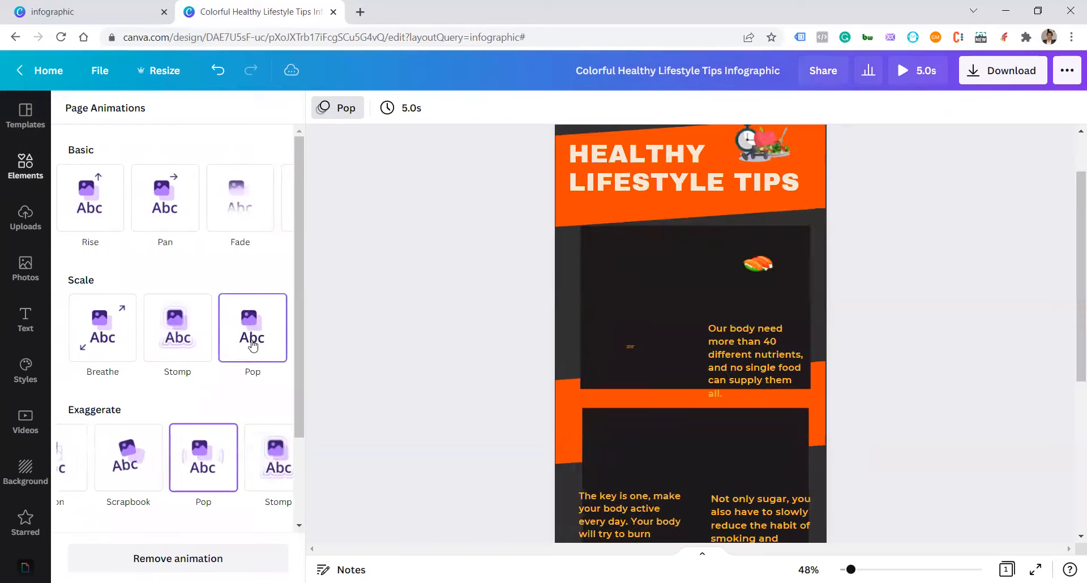
left_click(103, 334)
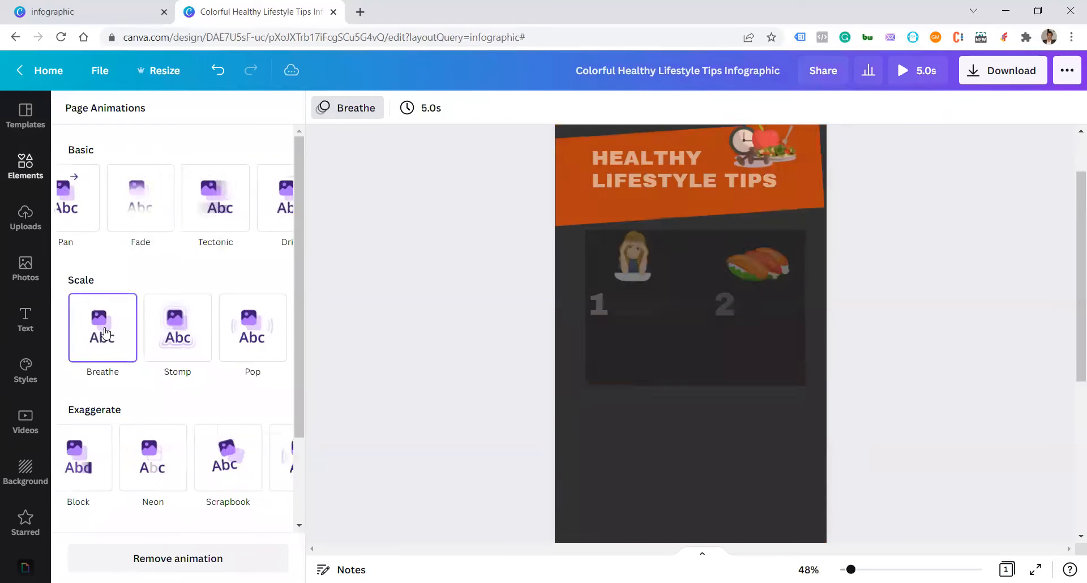
Step: Apply the Tectonic page animation to the infographic and set its timing to 8.0 seconds
left_click(111, 195)
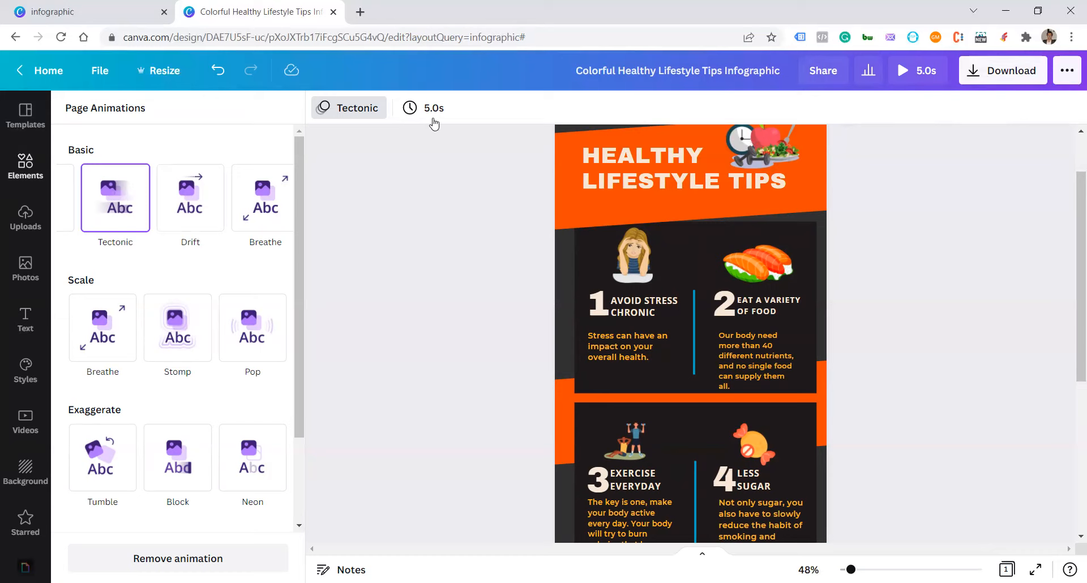
left_click(415, 110)
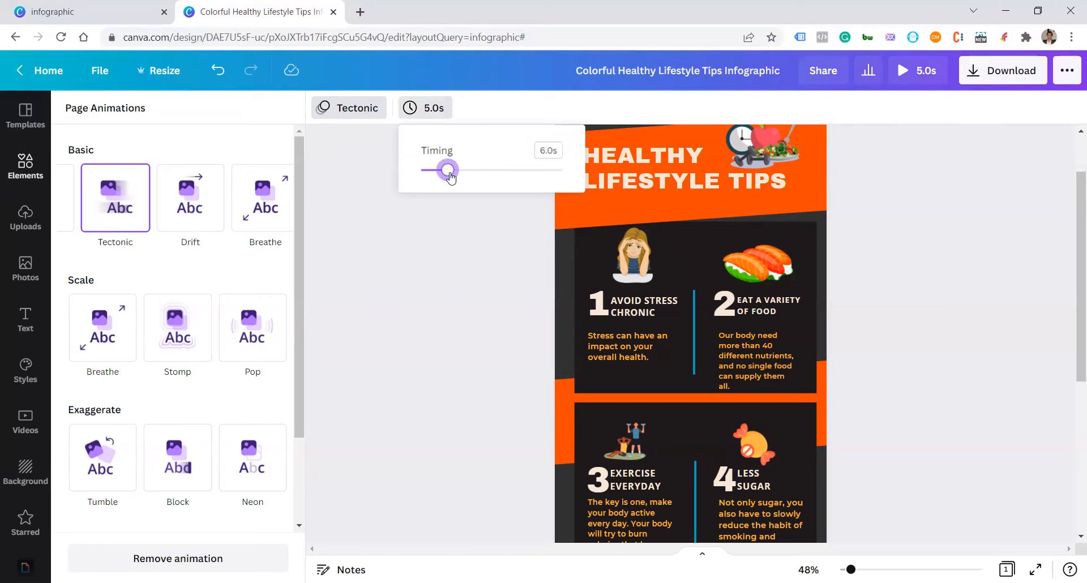
left_click_drag(442, 170, 456, 170)
left_click(474, 336)
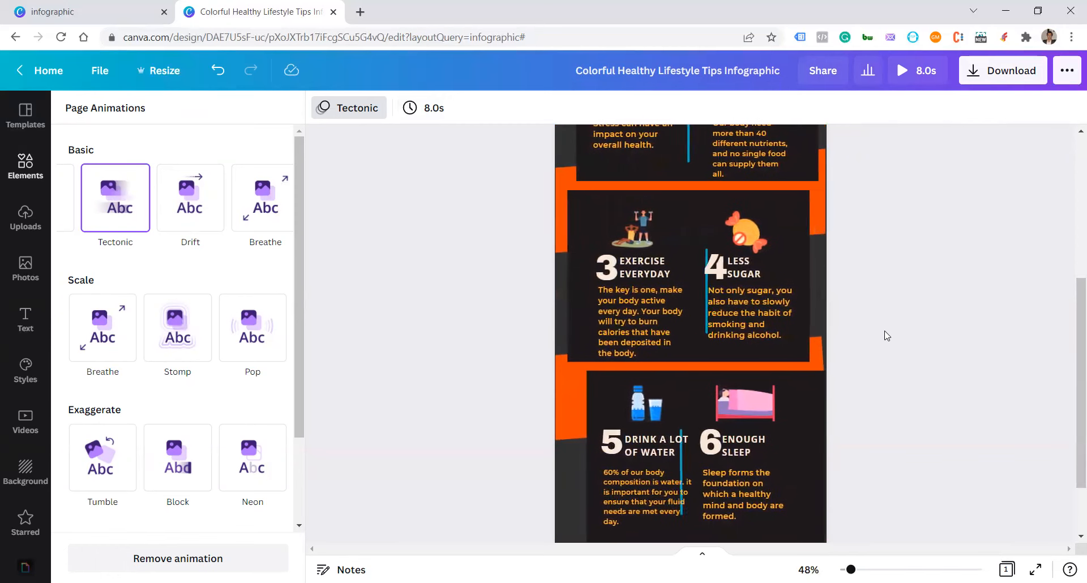
Step: Download the animated infographic as an MP4 Video
left_click(1007, 74)
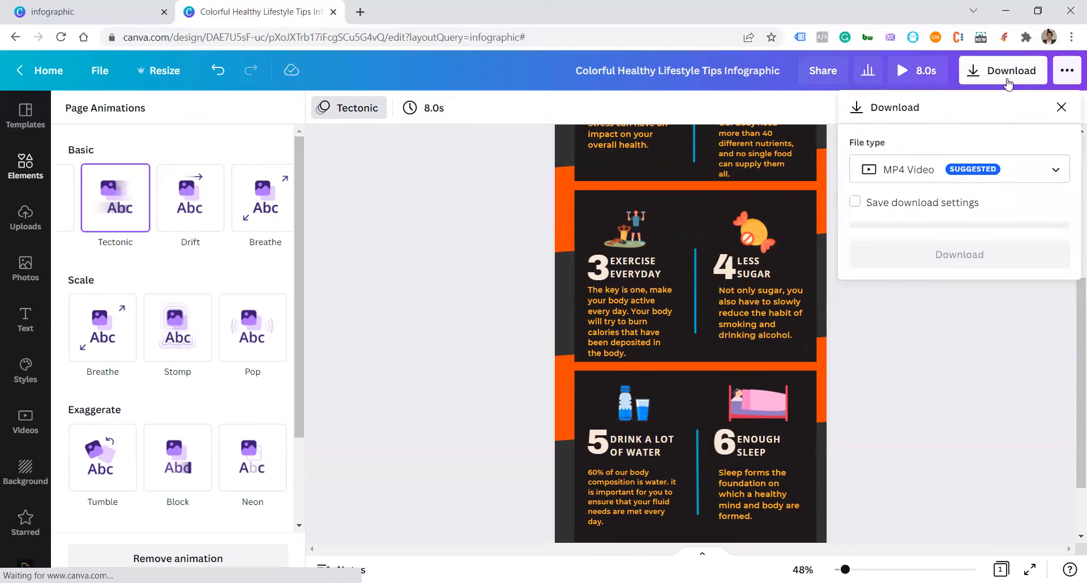
left_click(962, 263)
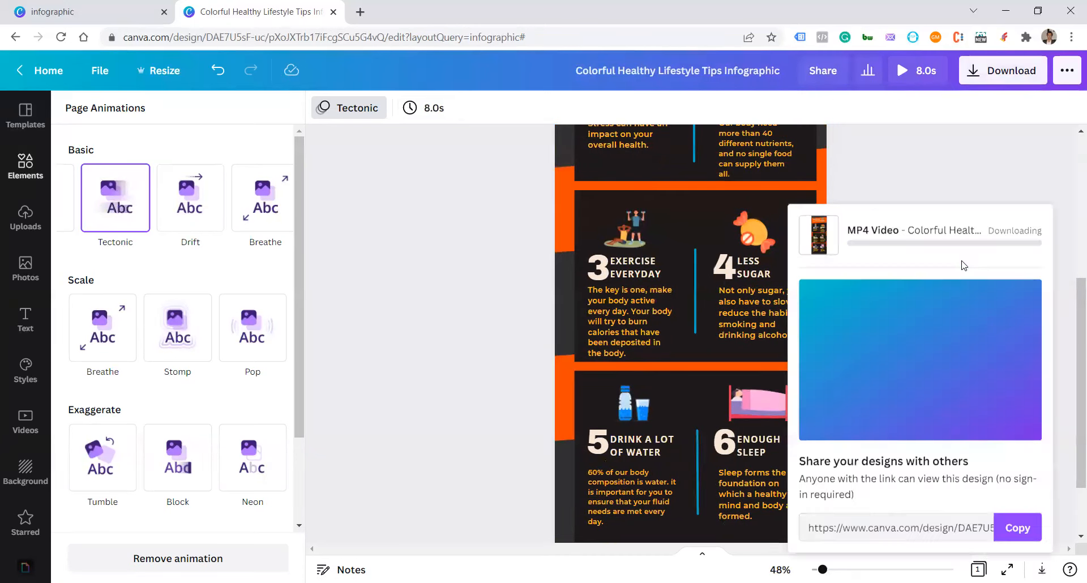